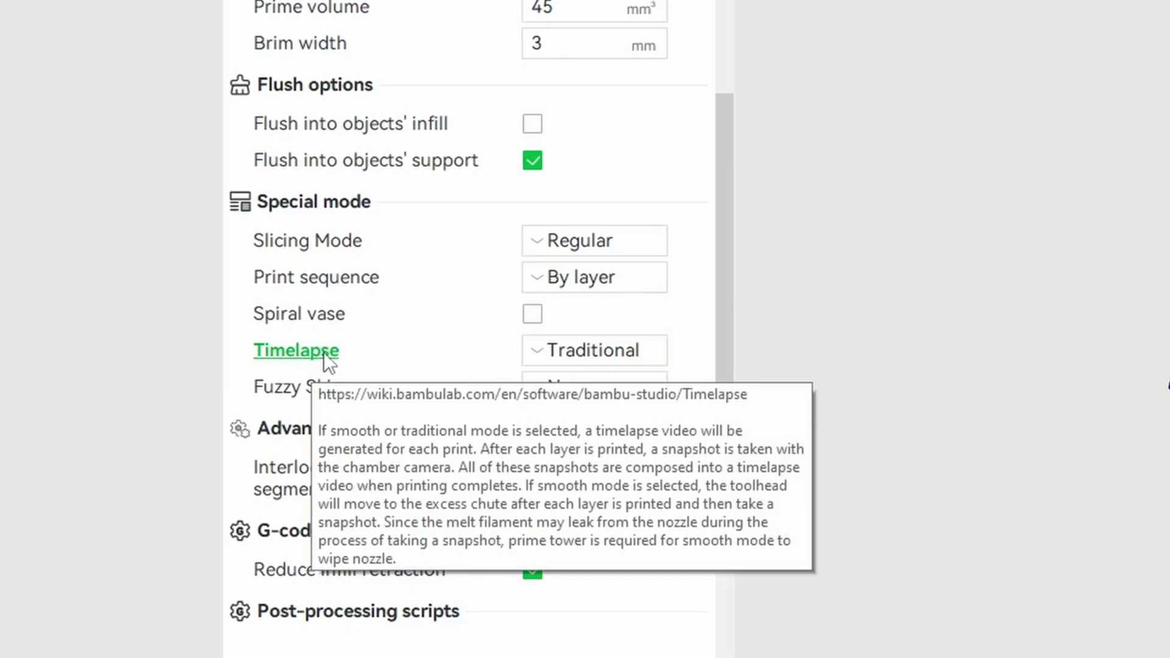
Show the Traditional and Smooth options in the Timelapse dropdown.
{"action": "left_click", "coordinate": [558, 357]}
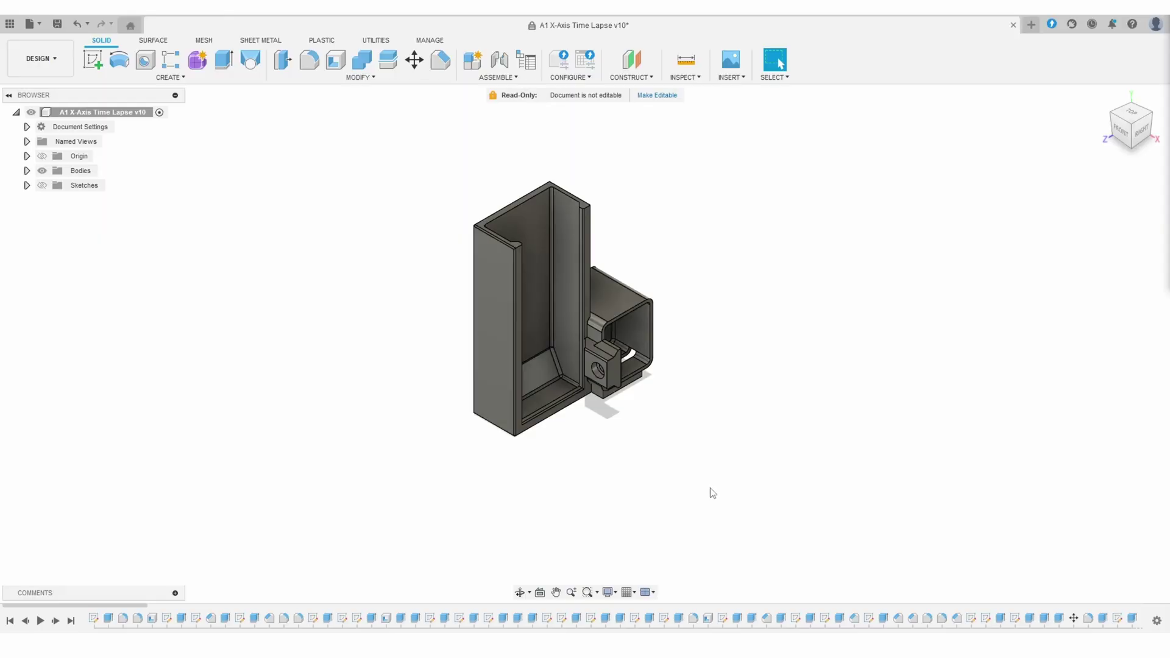
Make the A1 X-Axis Time Lapse design editable, dismiss the limit notice, and orbit to its other side.
{"action": "left_click", "coordinate": [656, 95]}
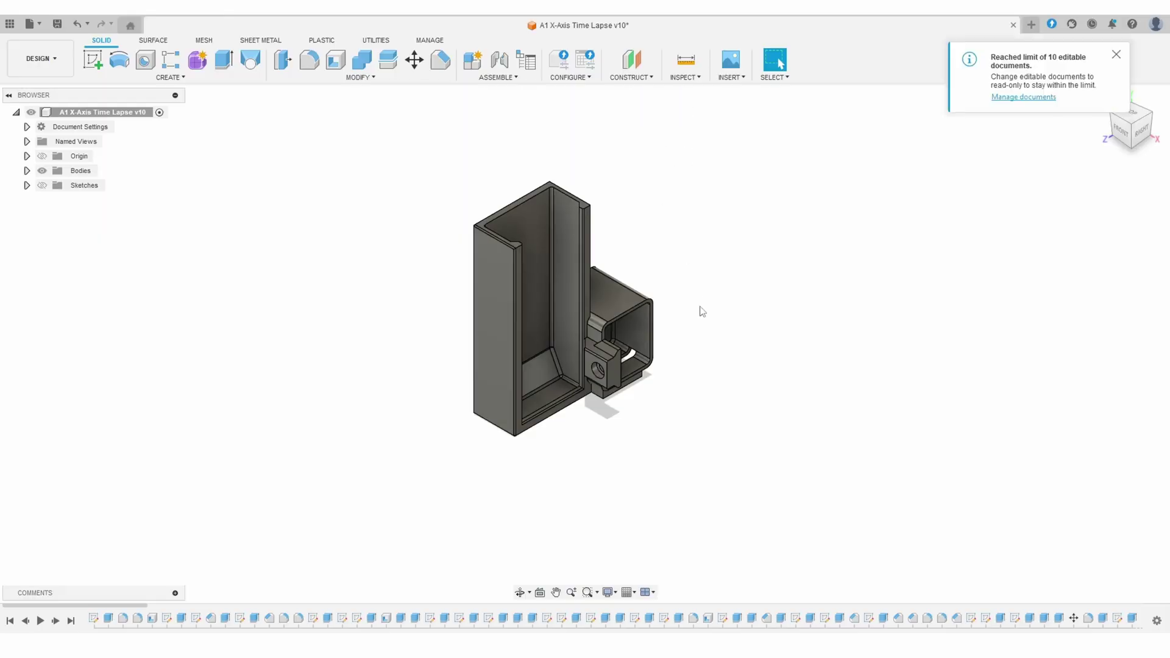
{"action": "left_click", "coordinate": [1116, 55]}
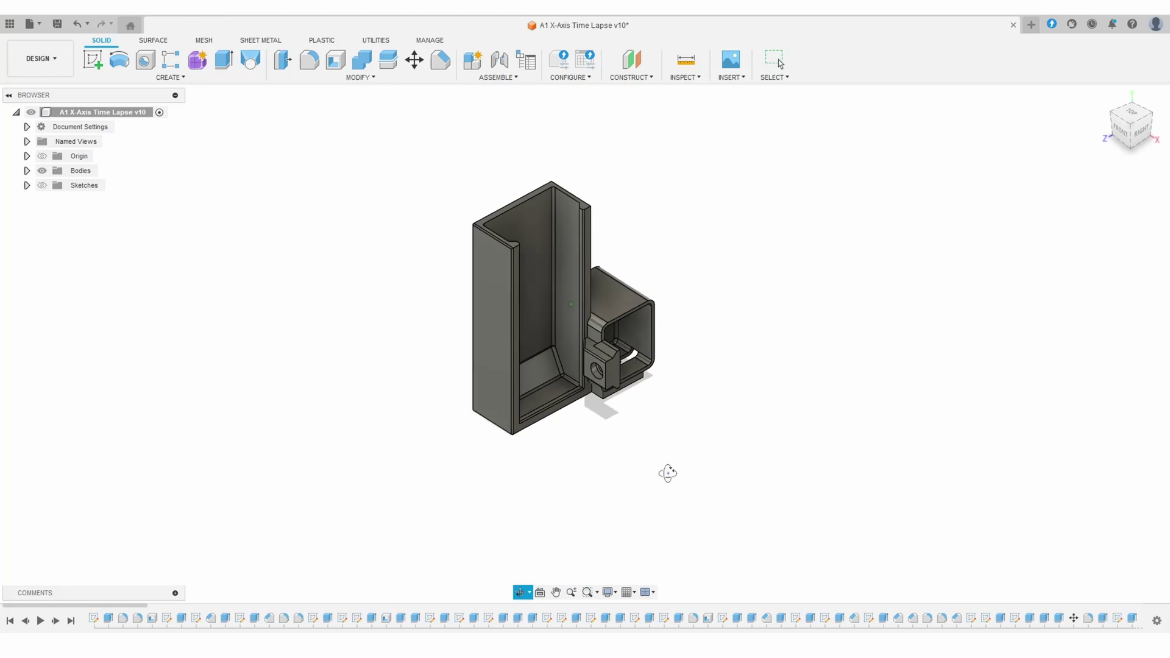
{"action": "middle_click_drag", "start_coordinate": [668, 473], "coordinate": [595, 432], "text": "shift"}
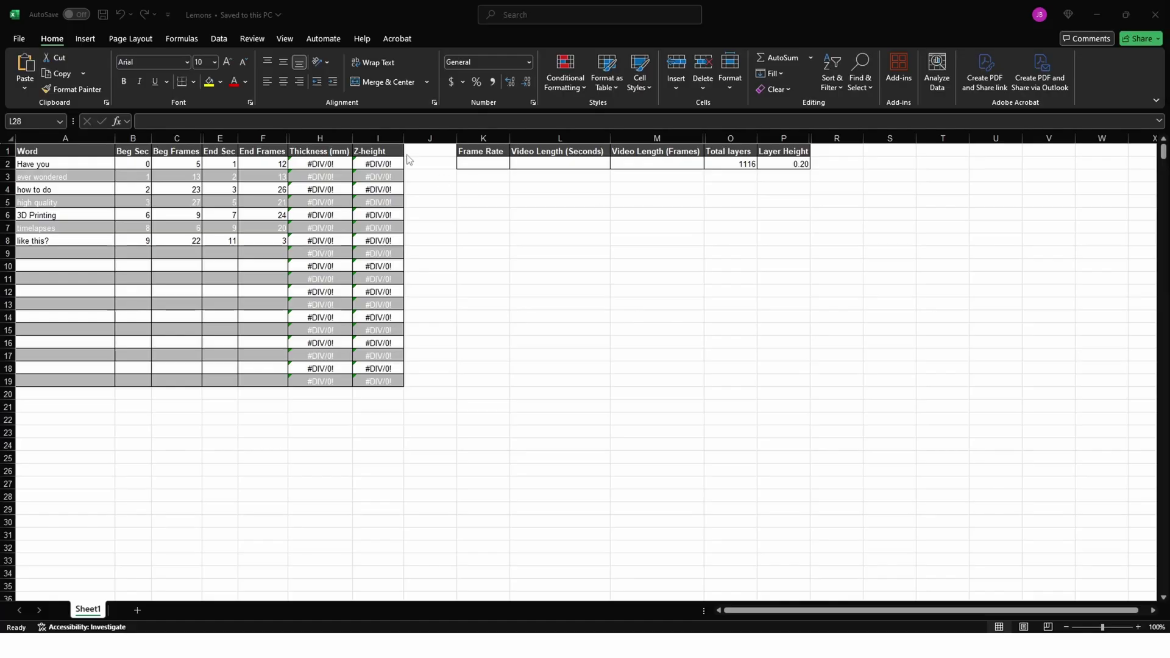
Select the Frame Rate cell K2 and the video clip, then drag the draft video into the project.
{"action": "left_click", "coordinate": [488, 165]}
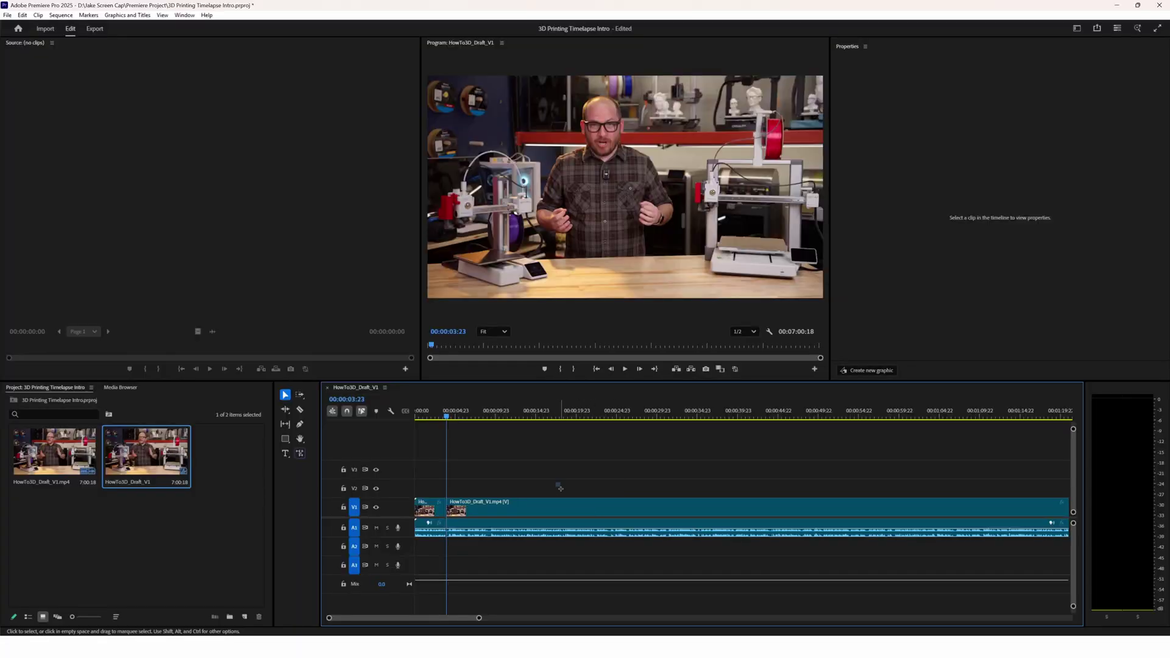
{"action": "left_click", "coordinate": [573, 507]}
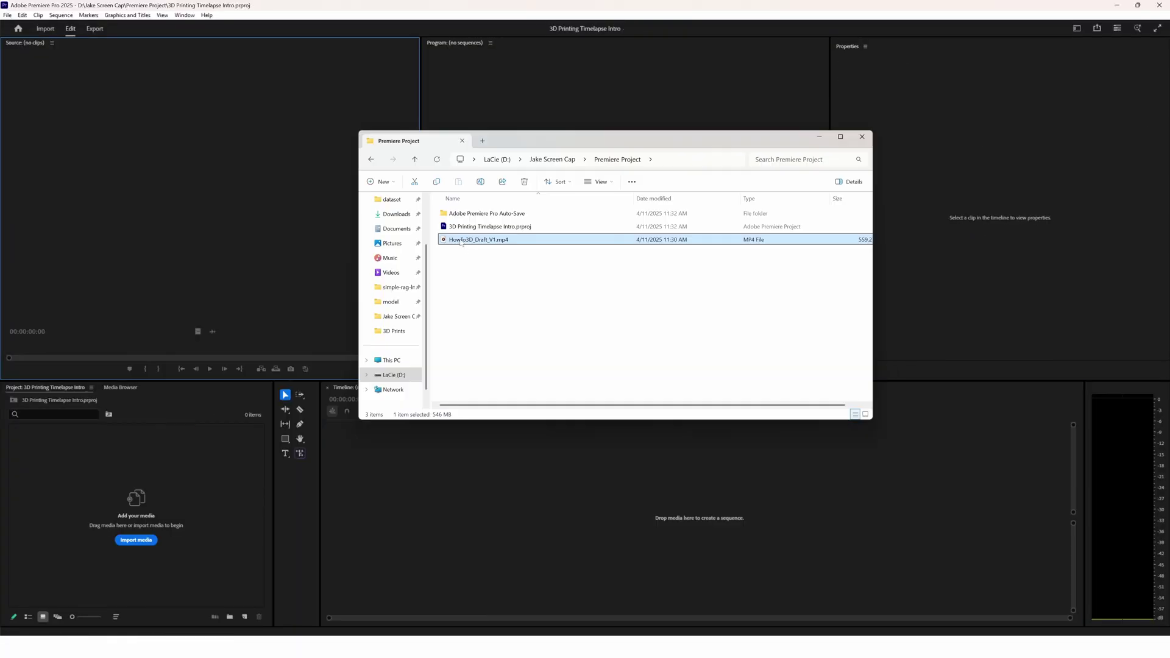
{"action": "left_click_drag", "start_coordinate": [478, 239], "coordinate": [98, 493]}
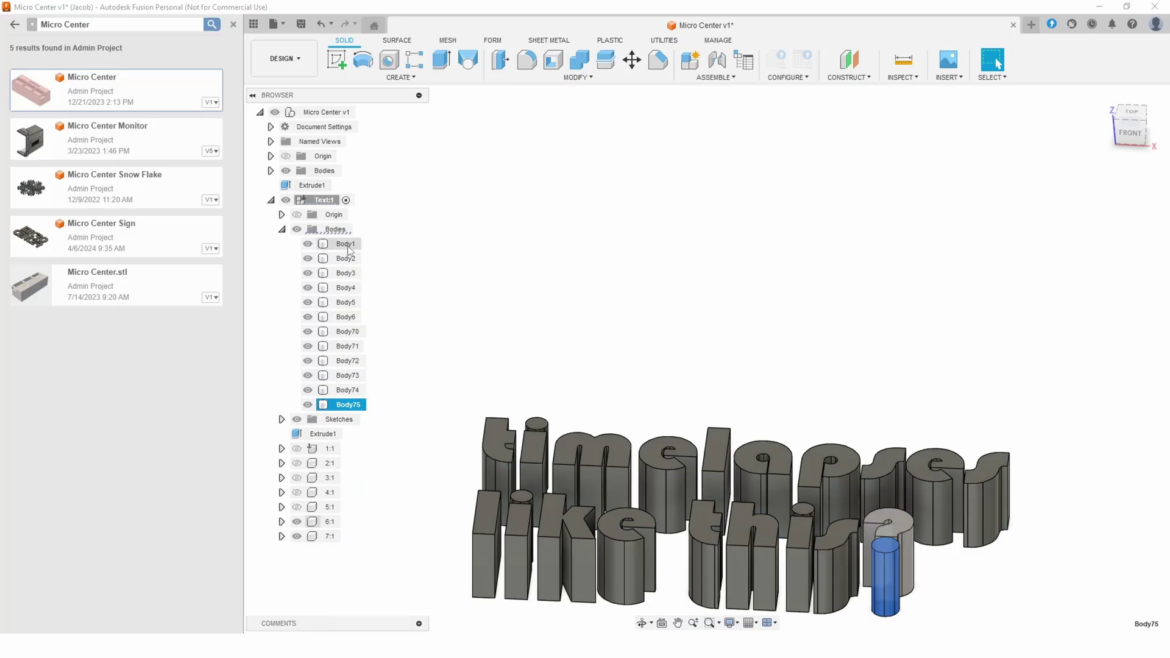
Check in Preview that the sliced cube reaches 500 layers.
{"action": "left_click", "coordinate": [339, 243], "text": "shift"}
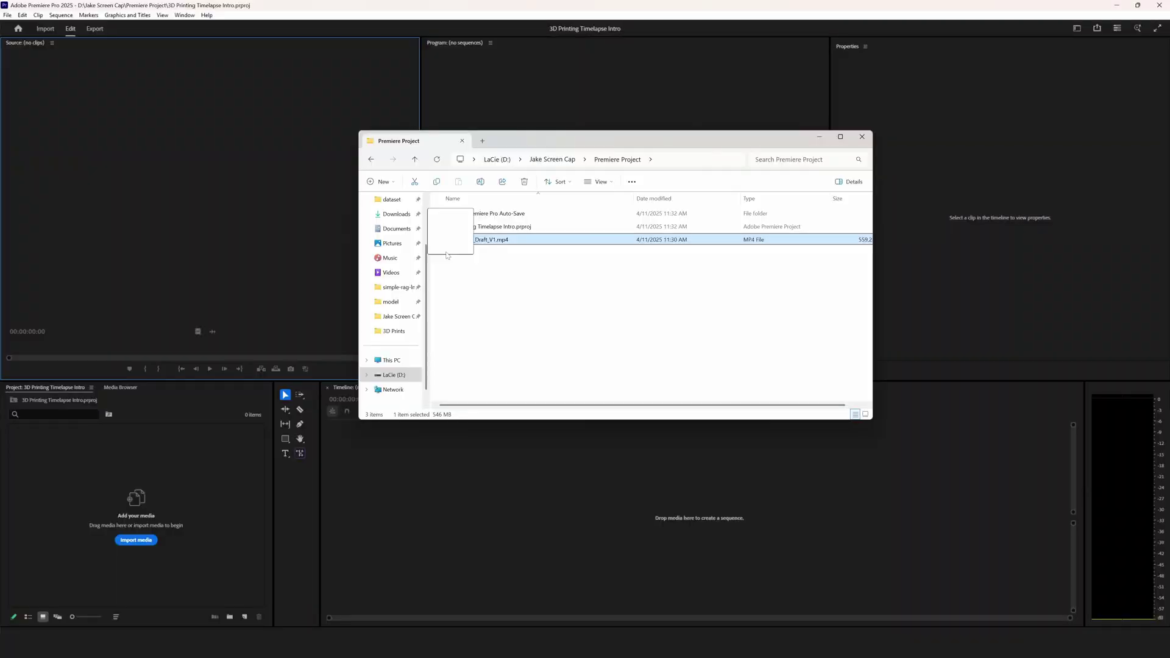
Drag HowTo3D_Draft_V1.mp4 from File Explorer into Premiere's Project panel.
{"action": "left_click_drag", "start_coordinate": [446, 255], "coordinate": [102, 499]}
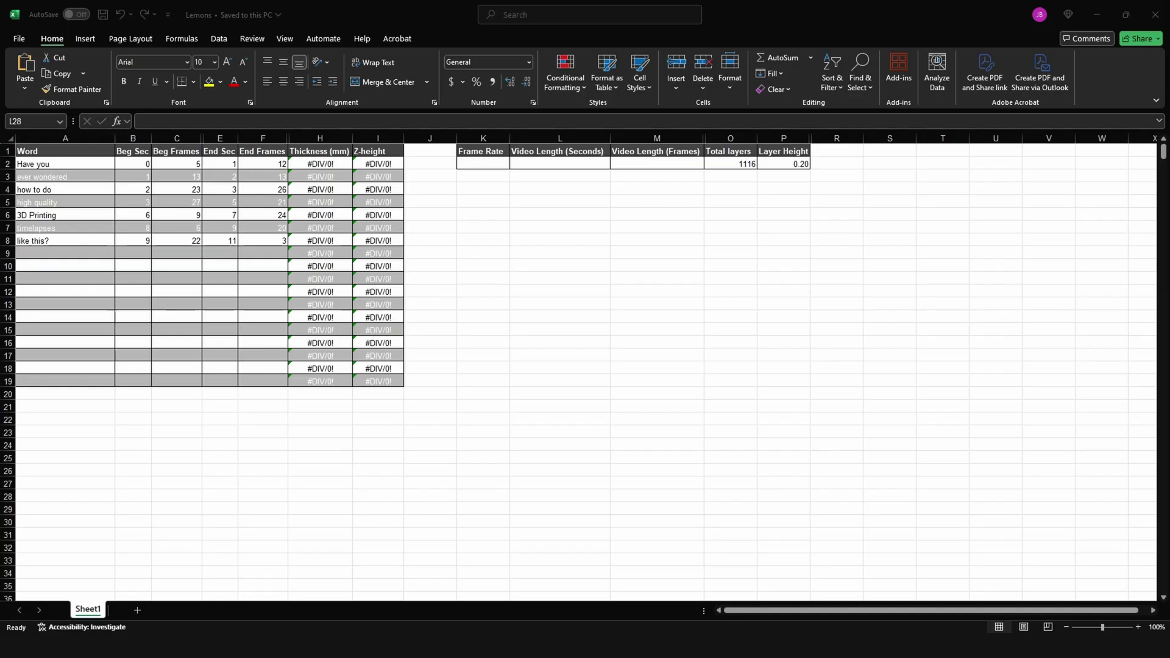
Enter frame rate 30 in K2 and video length 42 seconds in L2, then begin filling M2.
{"action": "left_click", "coordinate": [489, 167]}
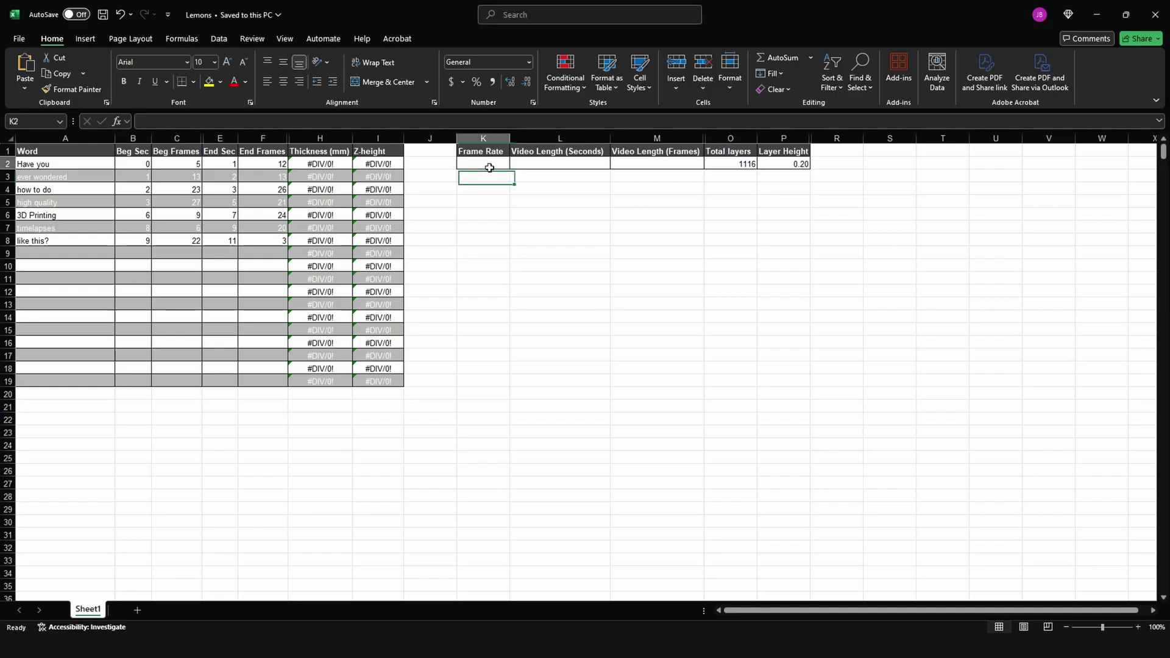
{"action": "type", "text": "30"}
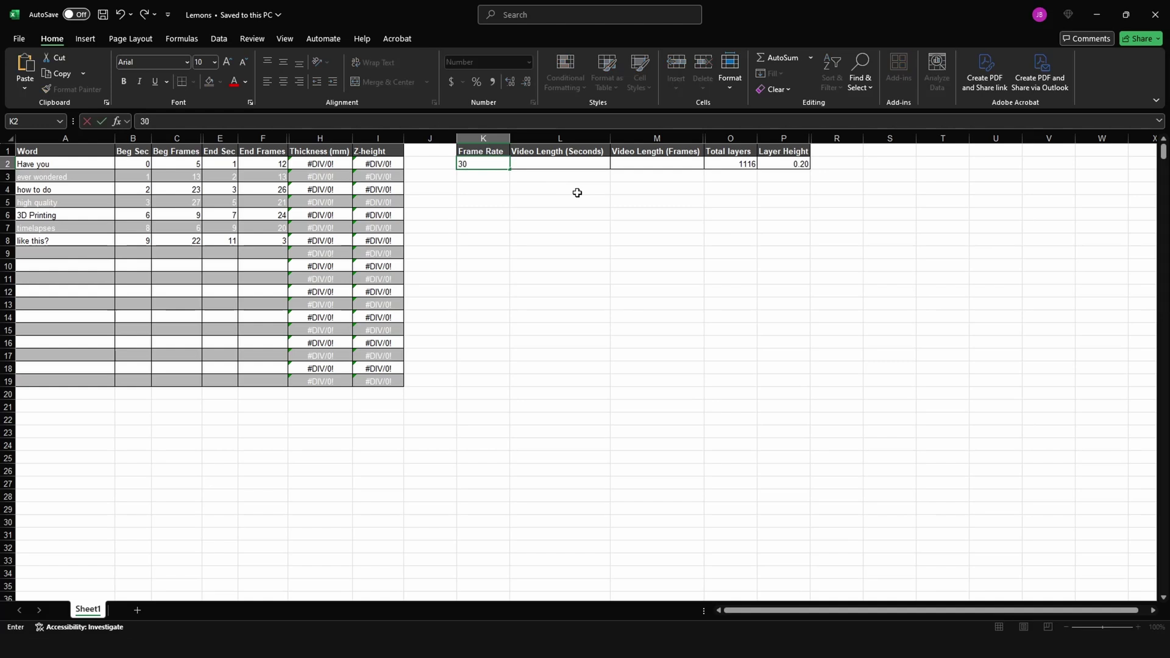
{"action": "key", "text": "Return"}
{"action": "left_click", "coordinate": [583, 164]}
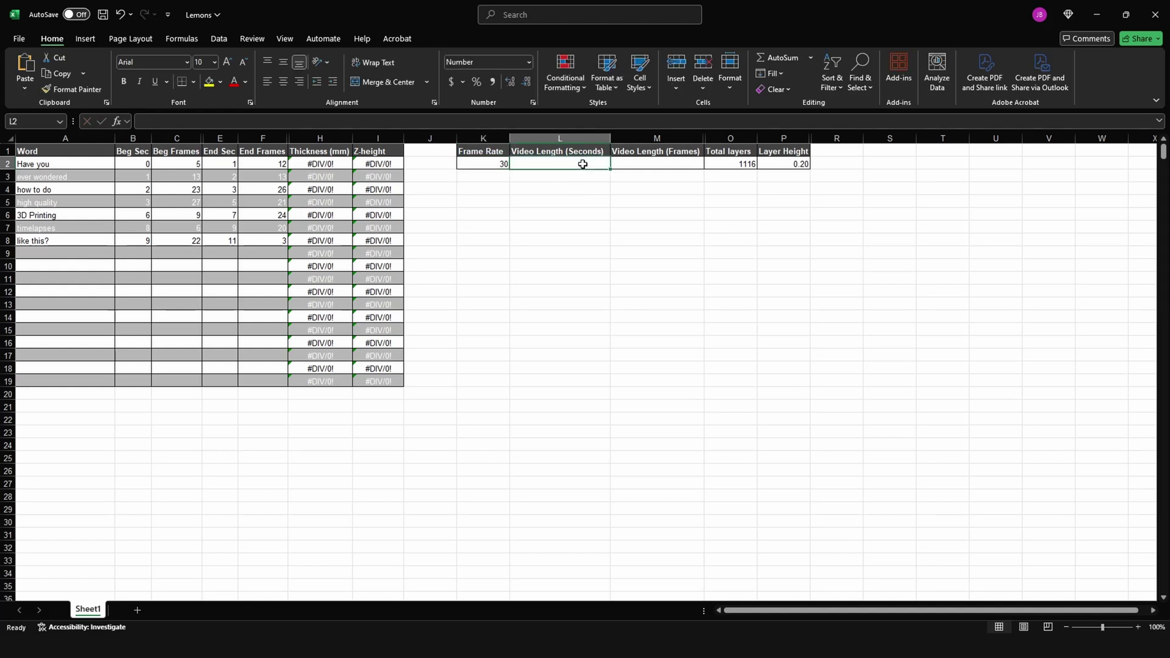
{"action": "type", "text": "42"}
{"action": "key", "text": "Return"}
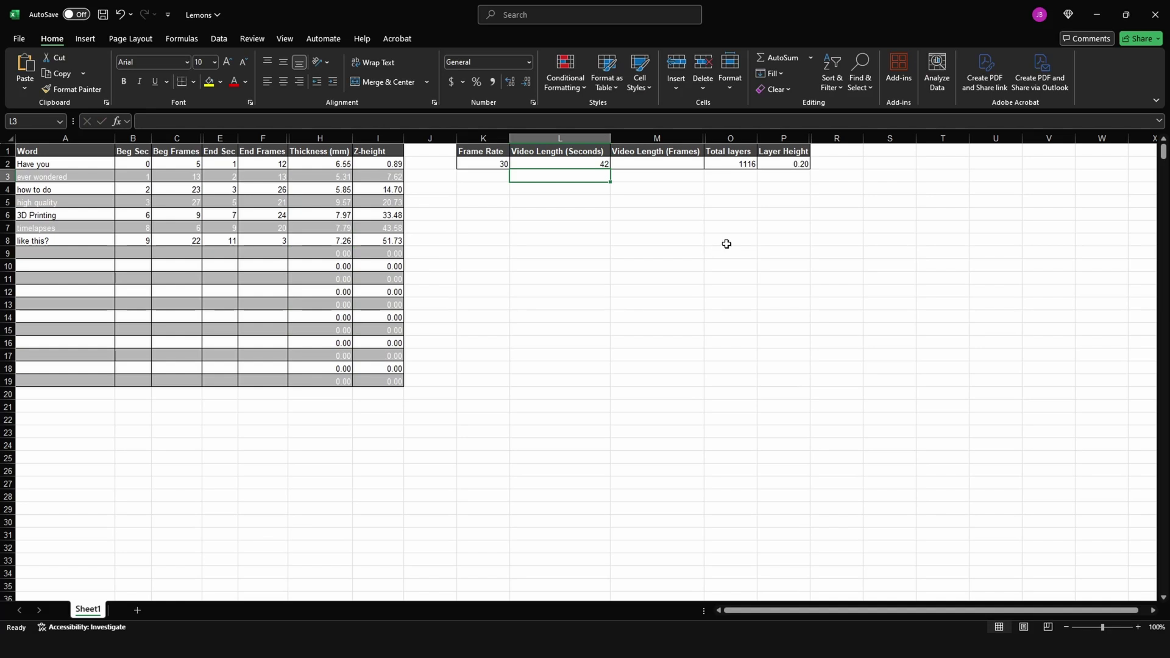
{"action": "left_click", "coordinate": [696, 164]}
{"action": "type", "text": "1"}
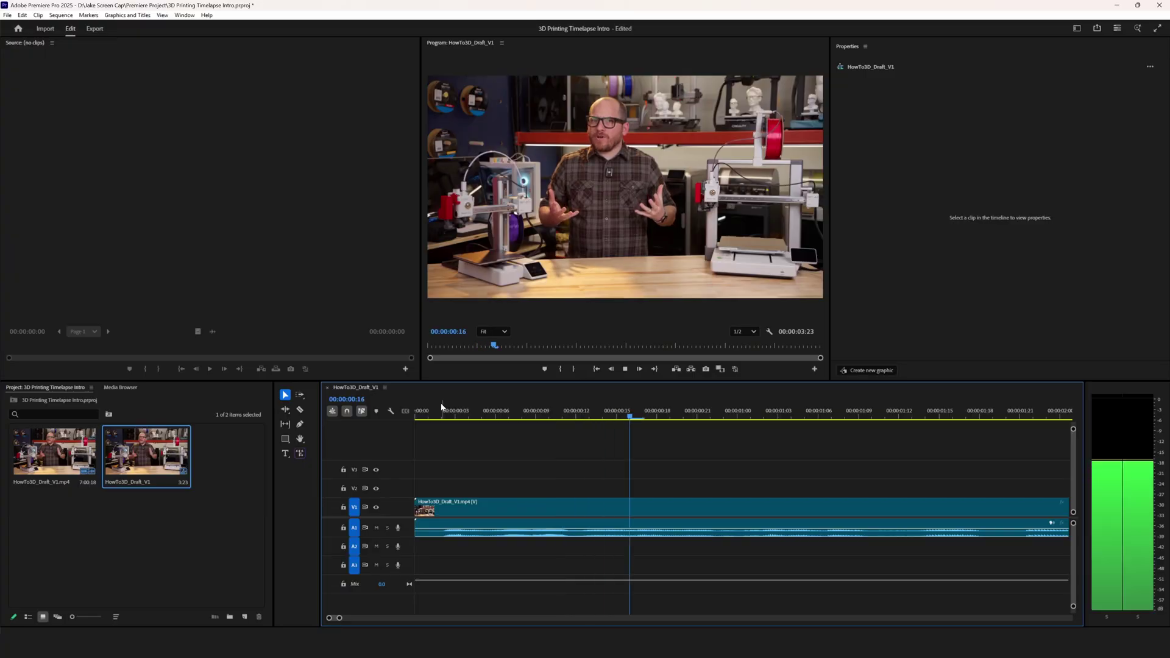
Stop the draft video's playback at 00:00:00:20.
{"action": "key", "text": "space"}
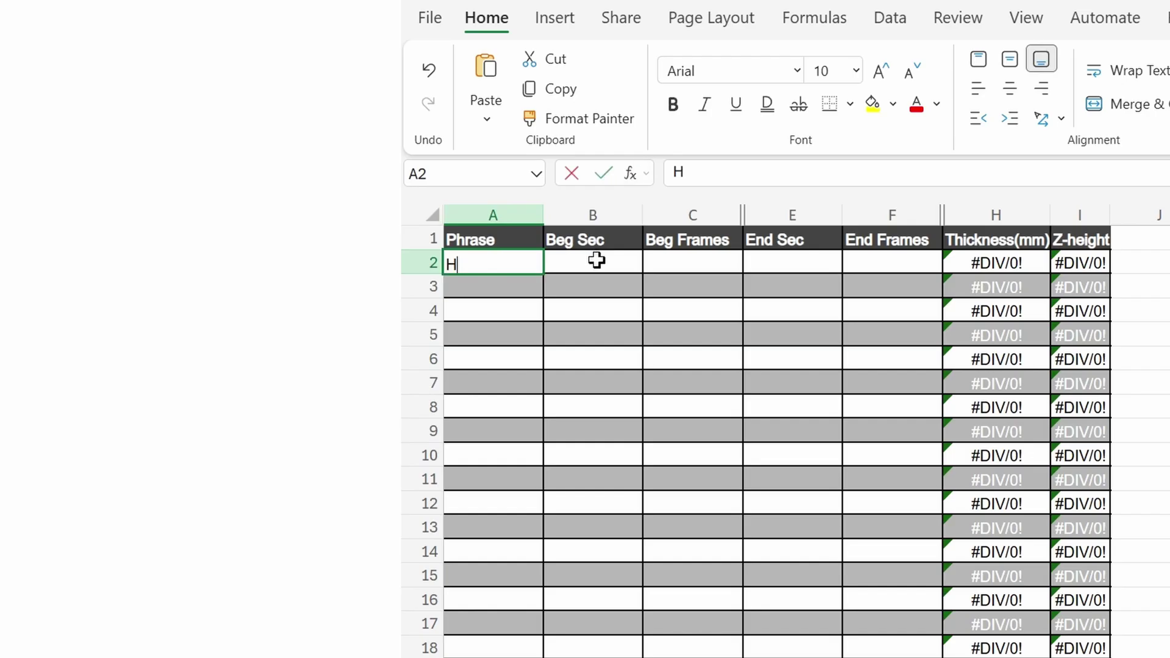
Enter 'Have you ever wondered' with its timings (0 s, end frame 20) and Total layers 500.
{"action": "type", "text": "ave you"}
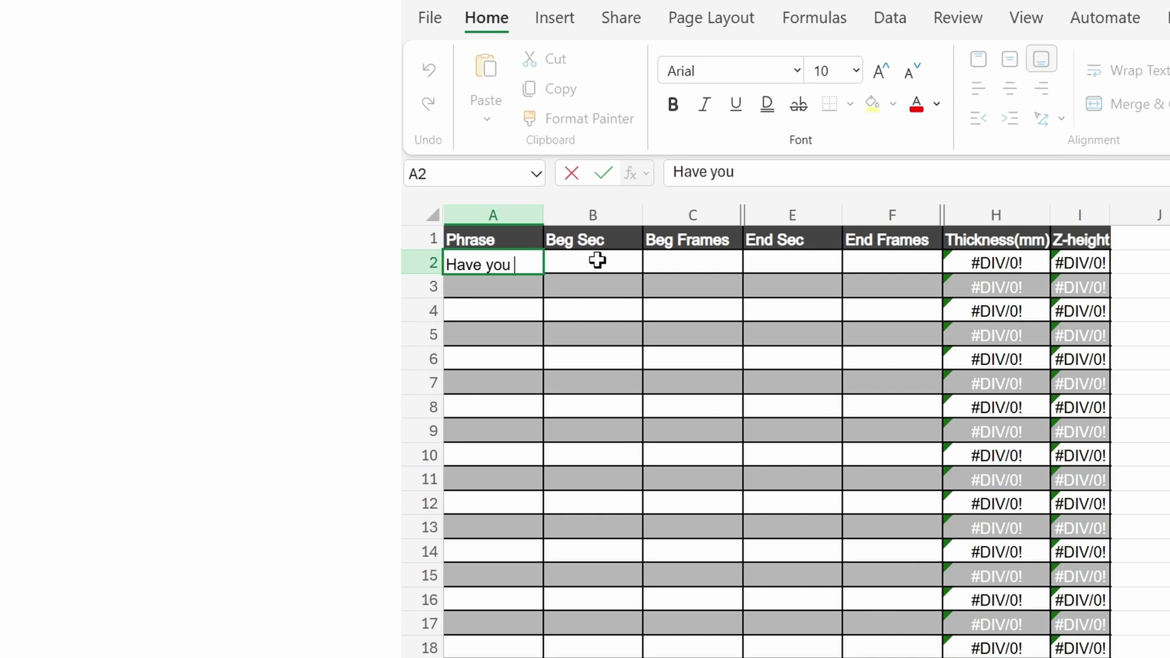
{"action": "type", "text": " ever wo"}
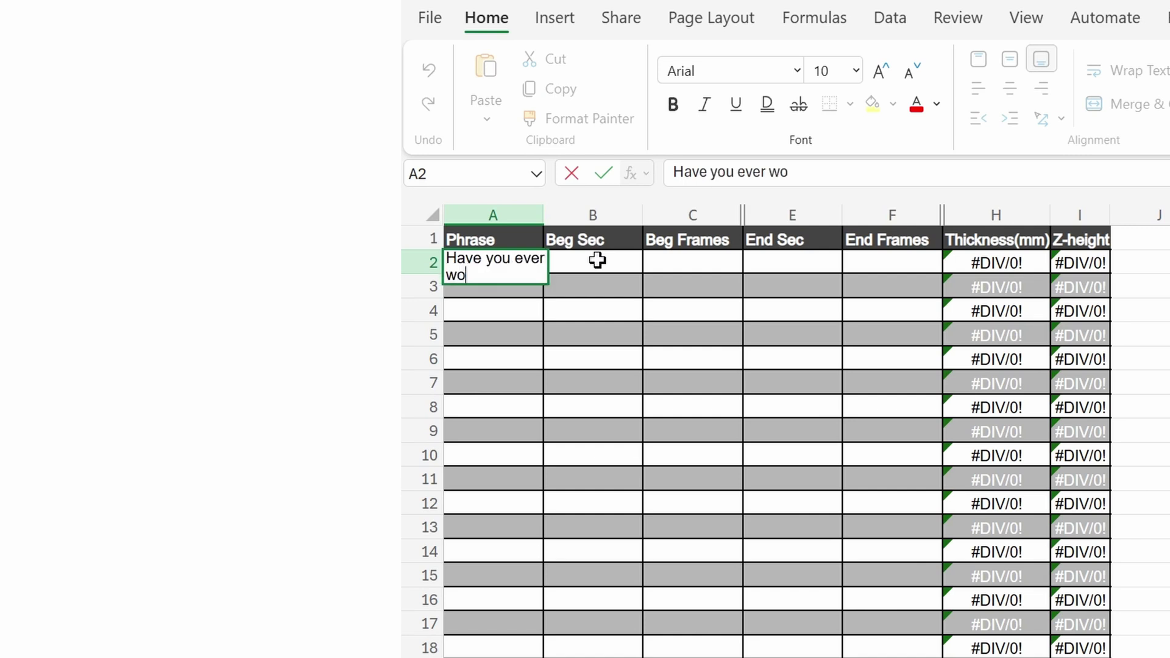
{"action": "type", "text": "ndered"}
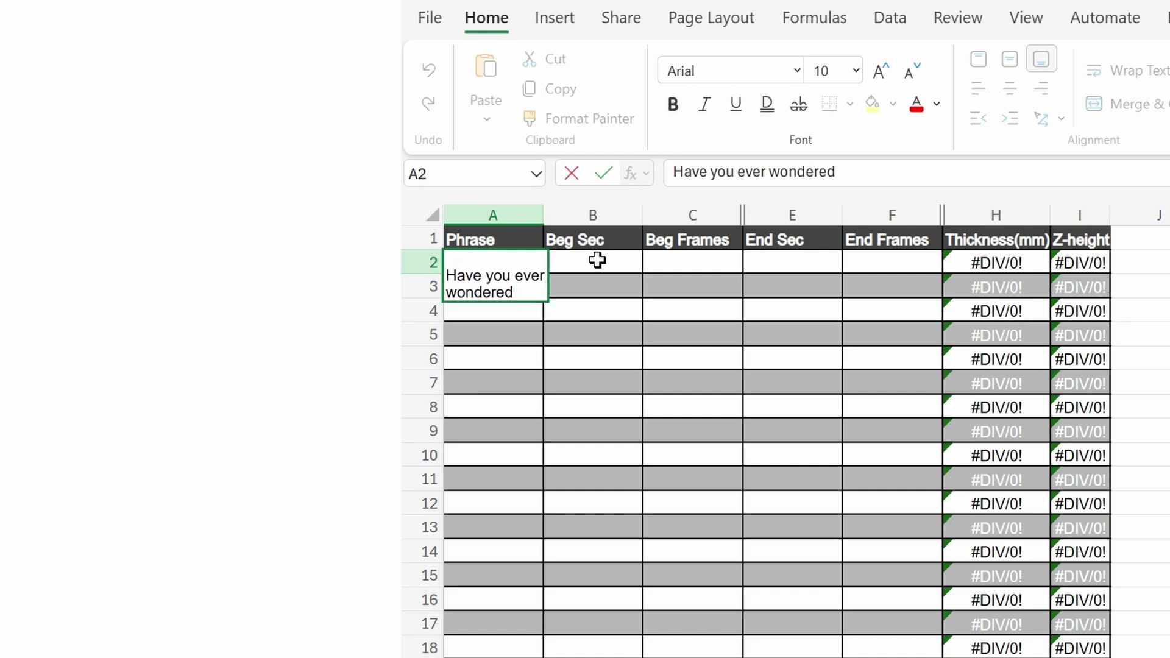
{"action": "left_click", "coordinate": [597, 260]}
{"action": "type", "text": "0"}
{"action": "left_click", "coordinate": [697, 264]}
{"action": "left_click", "coordinate": [881, 262]}
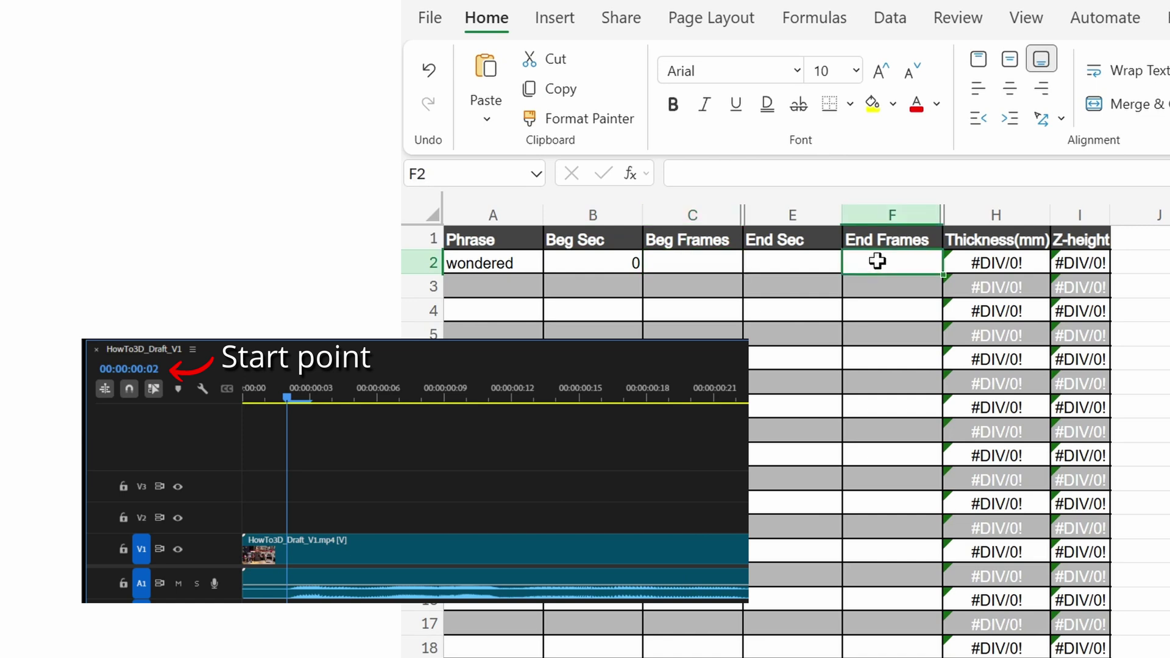
{"action": "type", "text": "20"}
{"action": "left_click", "coordinate": [763, 263]}
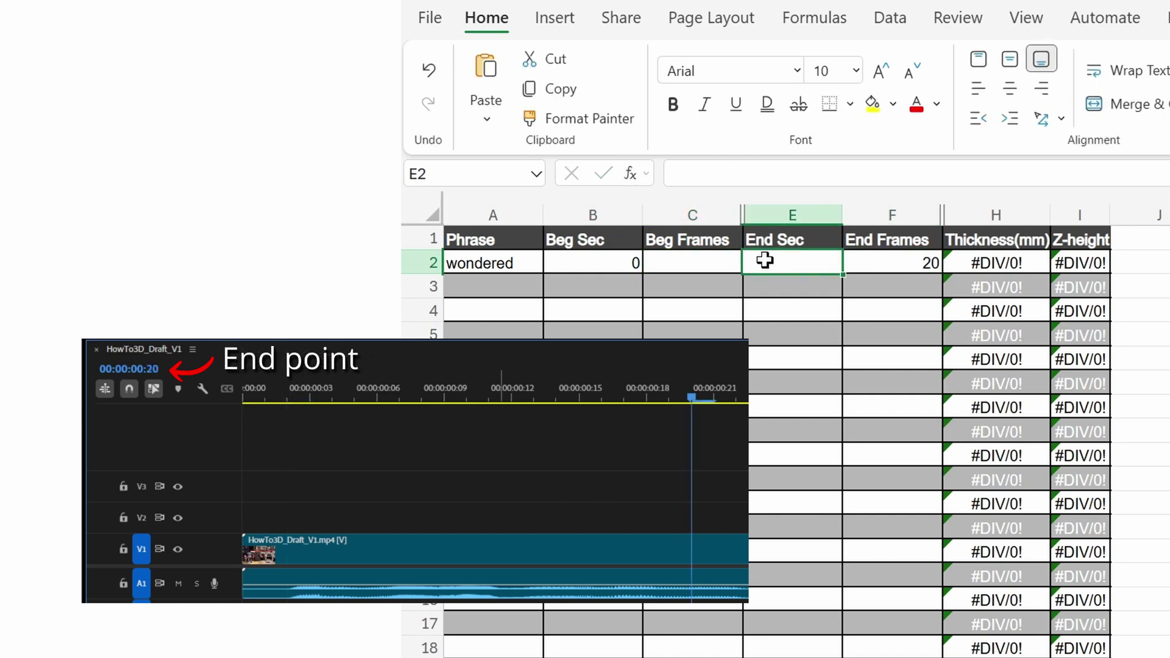
{"action": "type", "text": "0"}
{"action": "left_click", "coordinate": [702, 267]}
{"action": "type", "text": "24"}
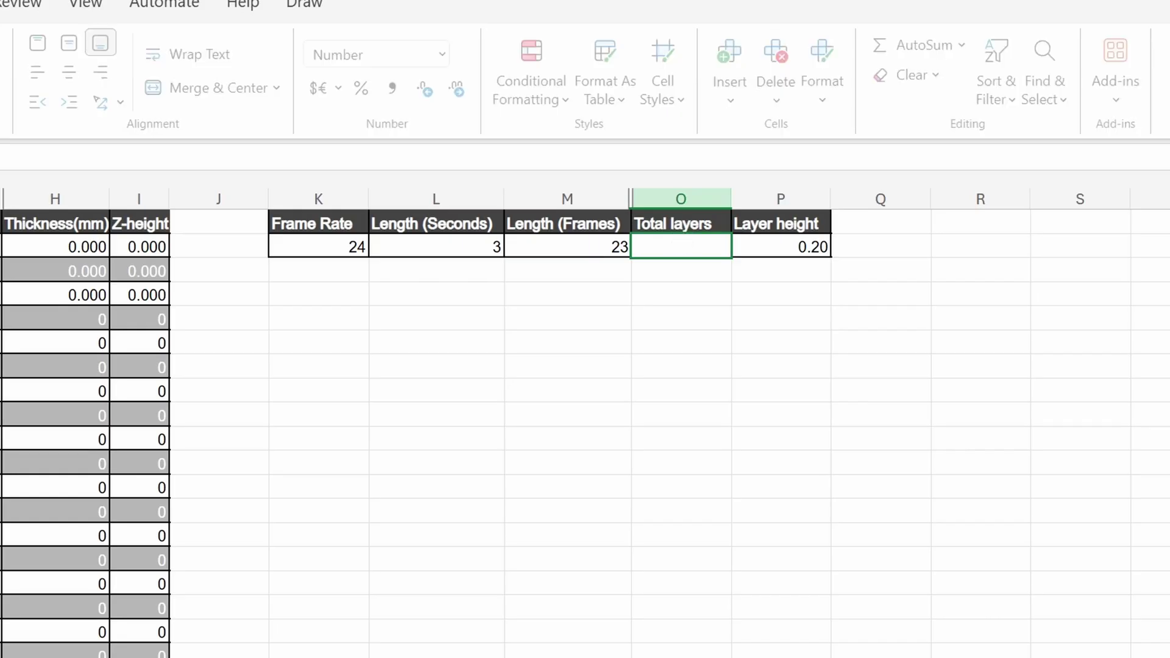
{"action": "type", "text": "500"}
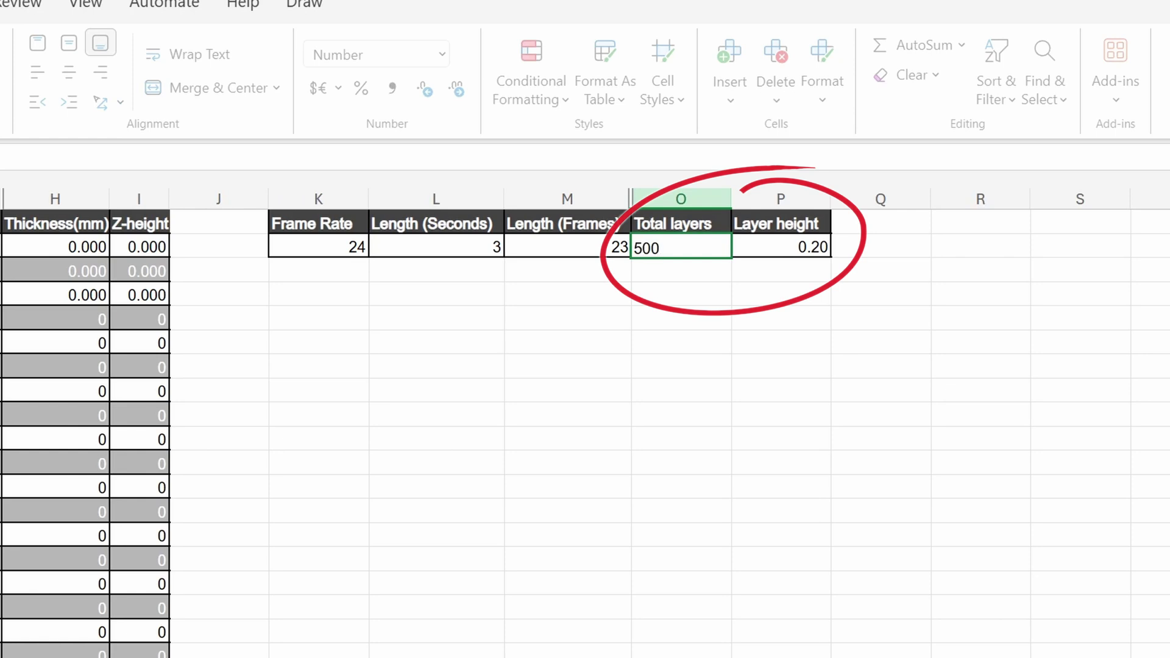
{"action": "key", "text": "Return"}
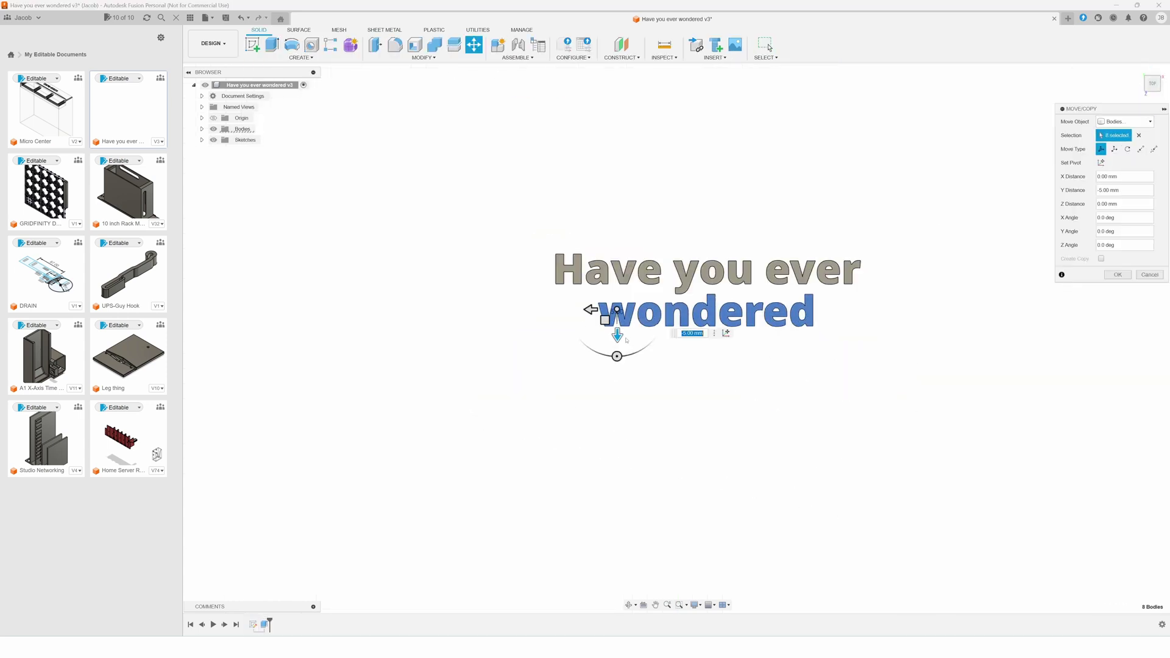
Select the remaining 'wondered' letters and move them −5 mm in Y.
{"action": "left_click", "coordinate": [1118, 275]}
{"action": "left_click", "coordinate": [201, 129]}
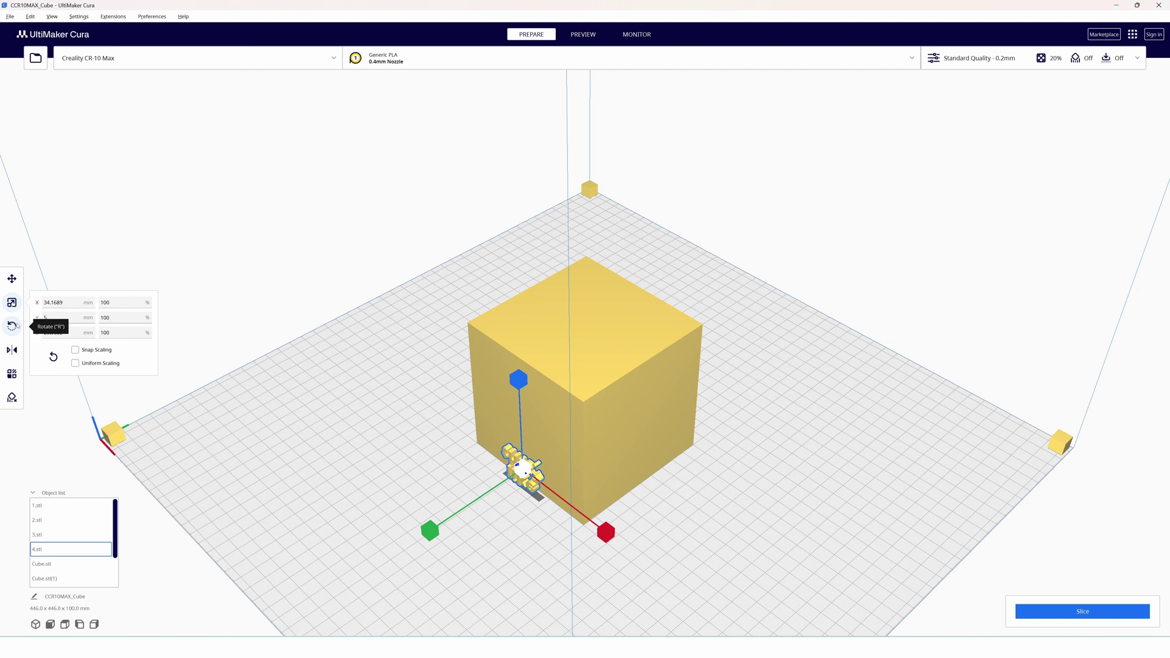
Rotate the 'timelapses' text 90° upright and scale it to 98 mm wide, 26.32 mm tall.
{"action": "left_click", "coordinate": [11, 326]}
{"action": "left_click_drag", "start_coordinate": [434, 506], "coordinate": [452, 525]}
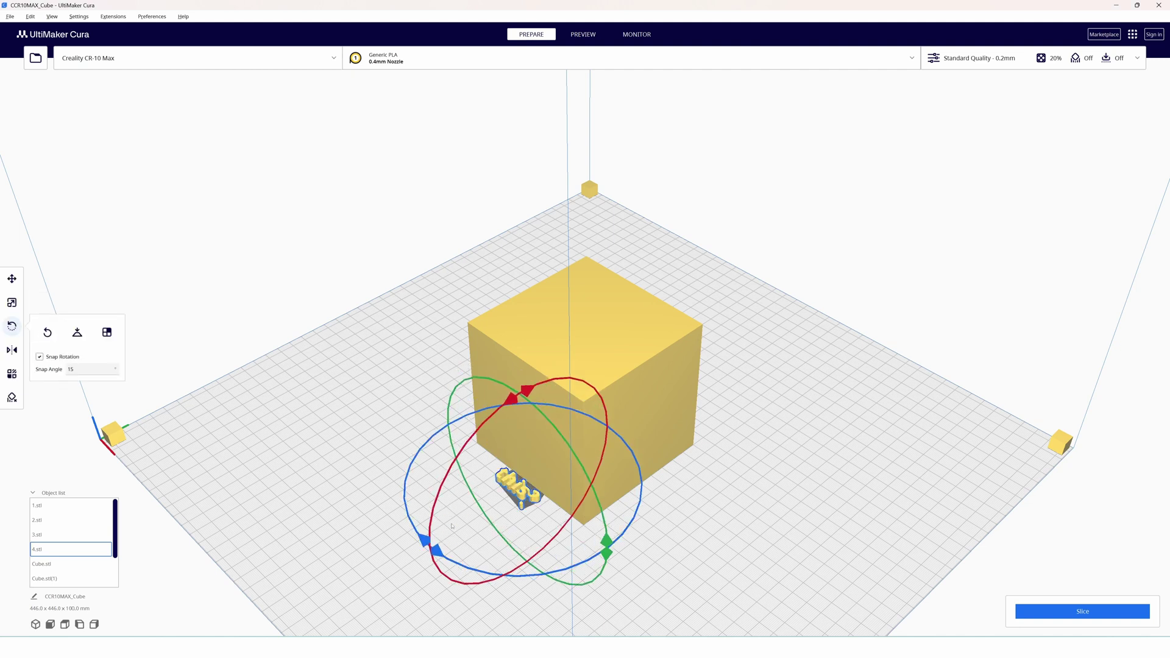
{"action": "left_click", "coordinate": [11, 303]}
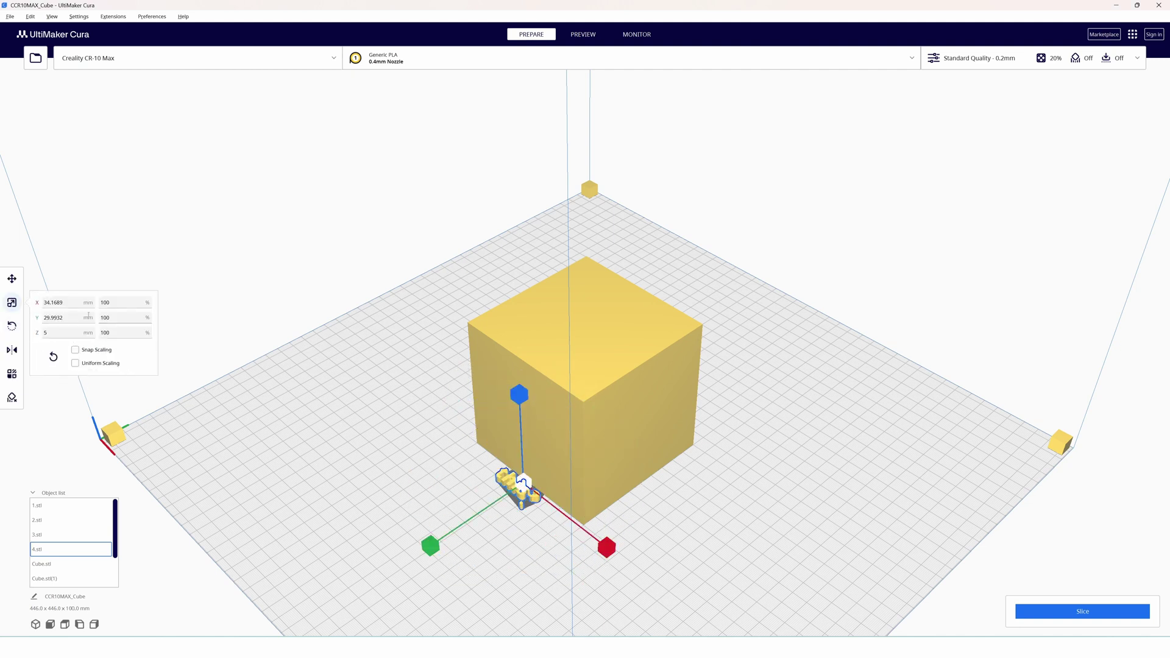
{"action": "key", "text": "Tab"}
{"action": "key", "text": "Return"}
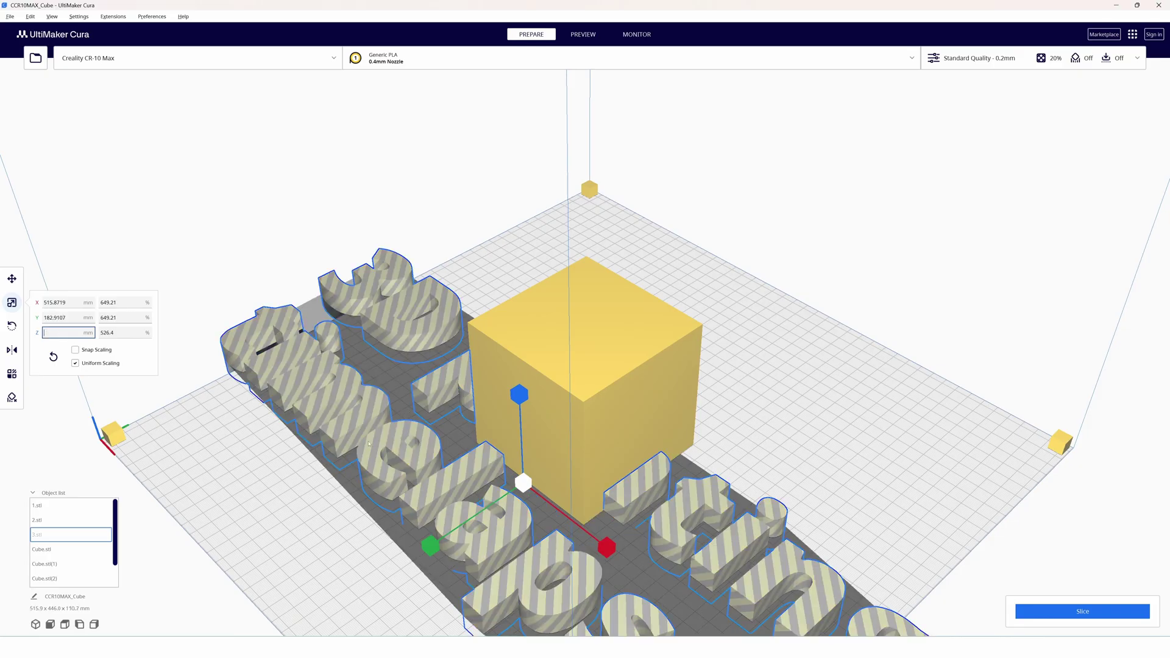
{"action": "key", "text": "Return"}
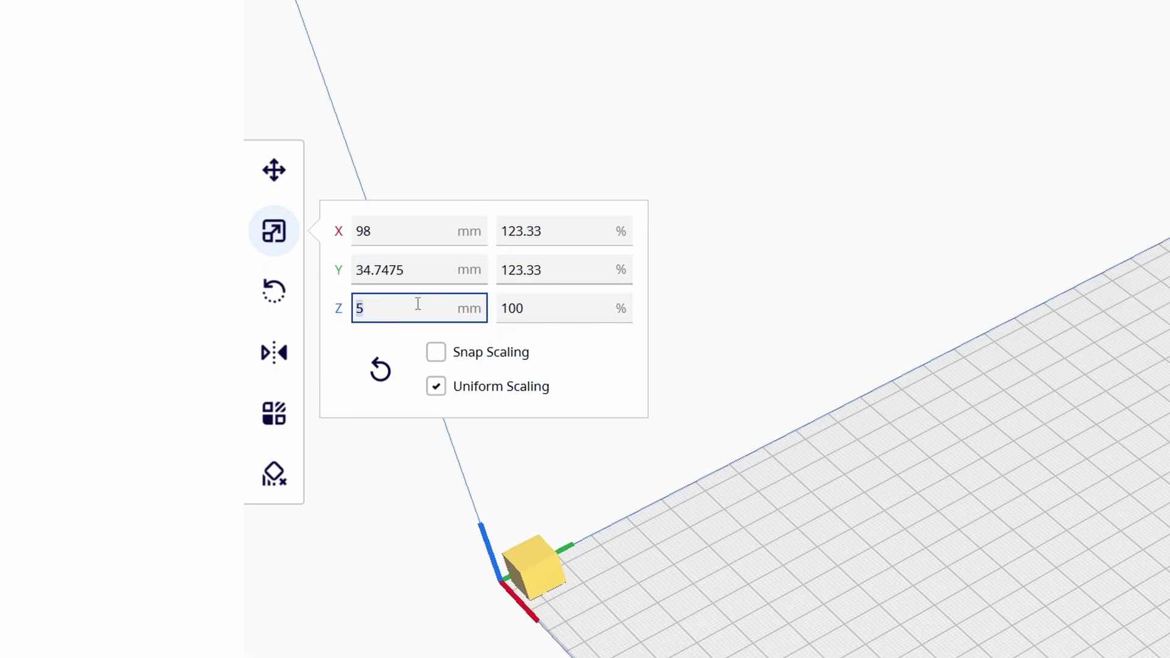
{"action": "key", "text": "BackSpace"}
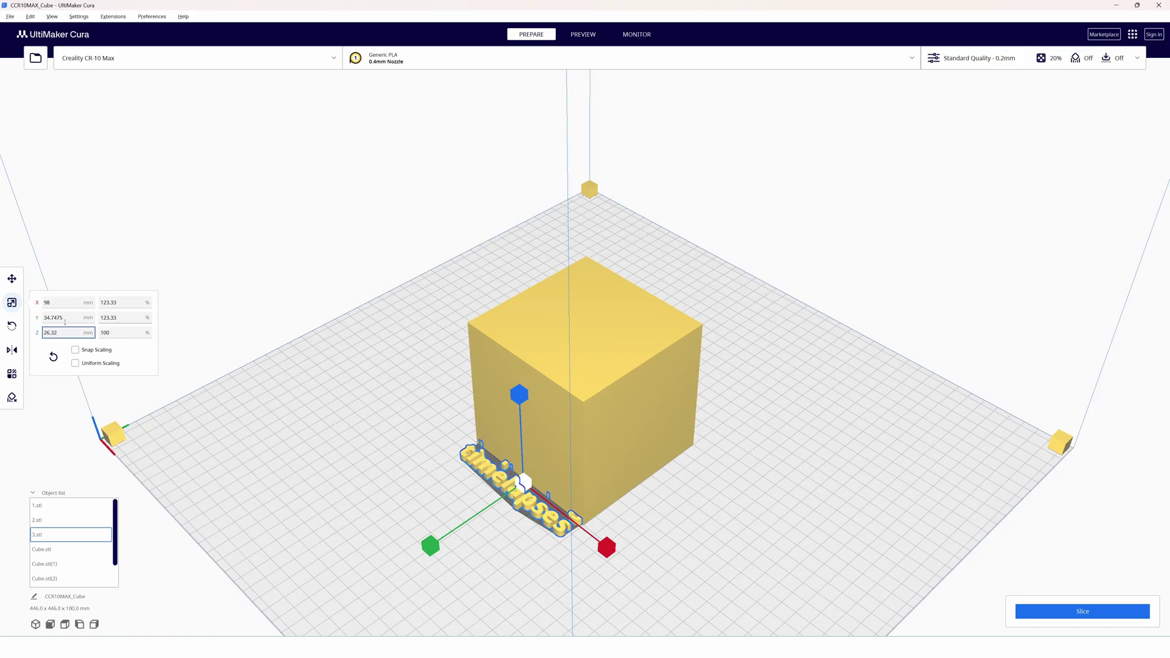
{"action": "key", "text": "Return"}
Place the text at Y 0, Z 58.95 inside the cube, then import the next phrase model.
{"action": "left_click", "coordinate": [15, 282]}
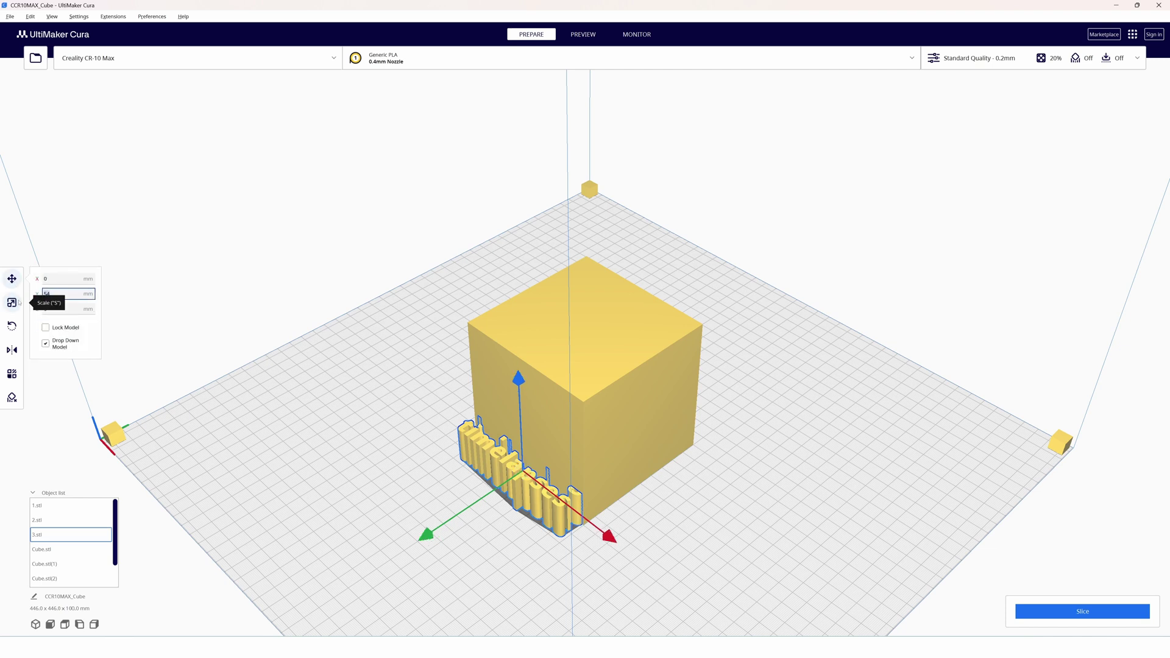
{"action": "type", "text": "0"}
{"action": "key", "text": "Tab"}
{"action": "type", "text": "58.95"}
{"action": "key", "text": "Return"}
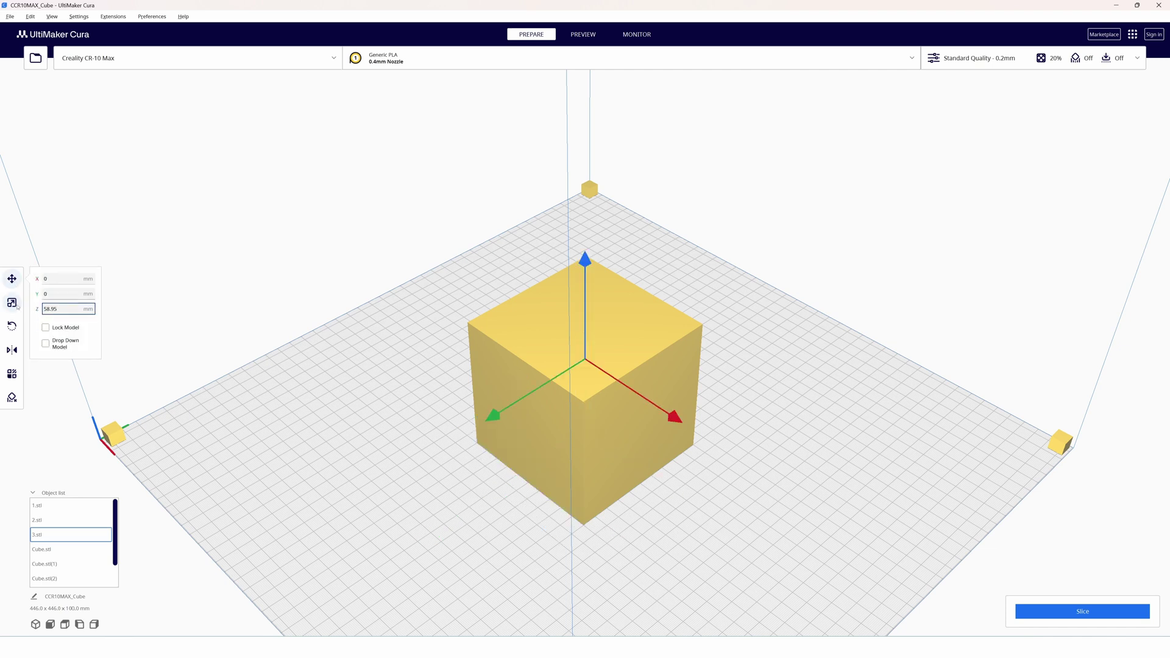
{"action": "left_click", "coordinate": [17, 306]}
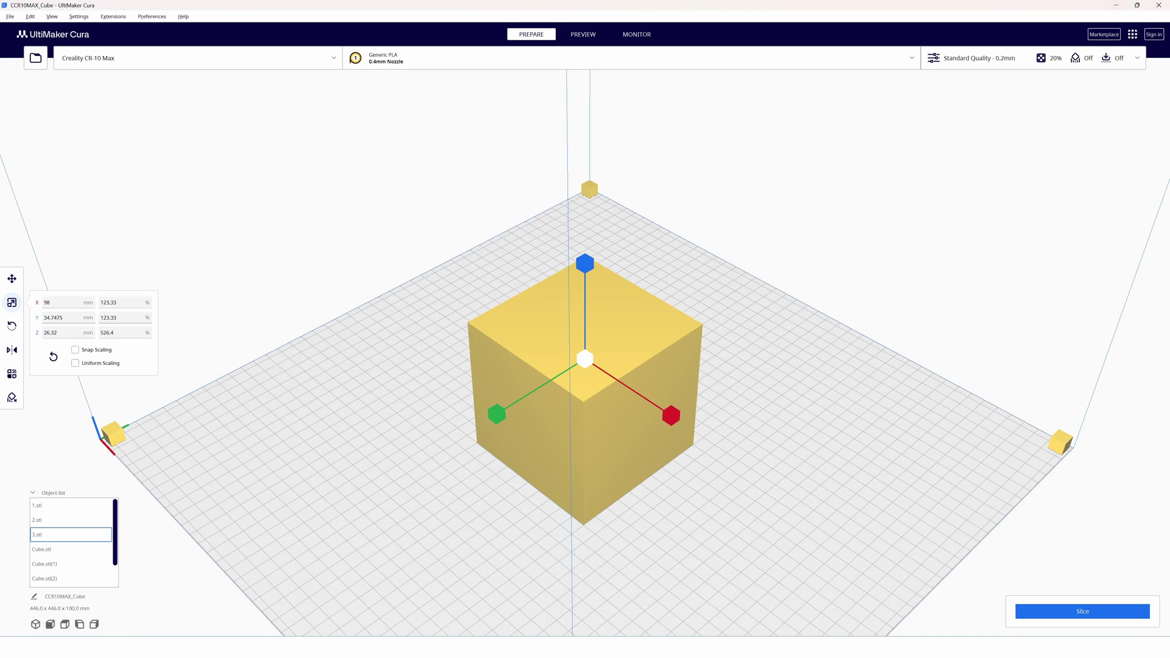
{"action": "left_click_drag", "start_coordinate": [571, 384], "coordinate": [437, 498]}
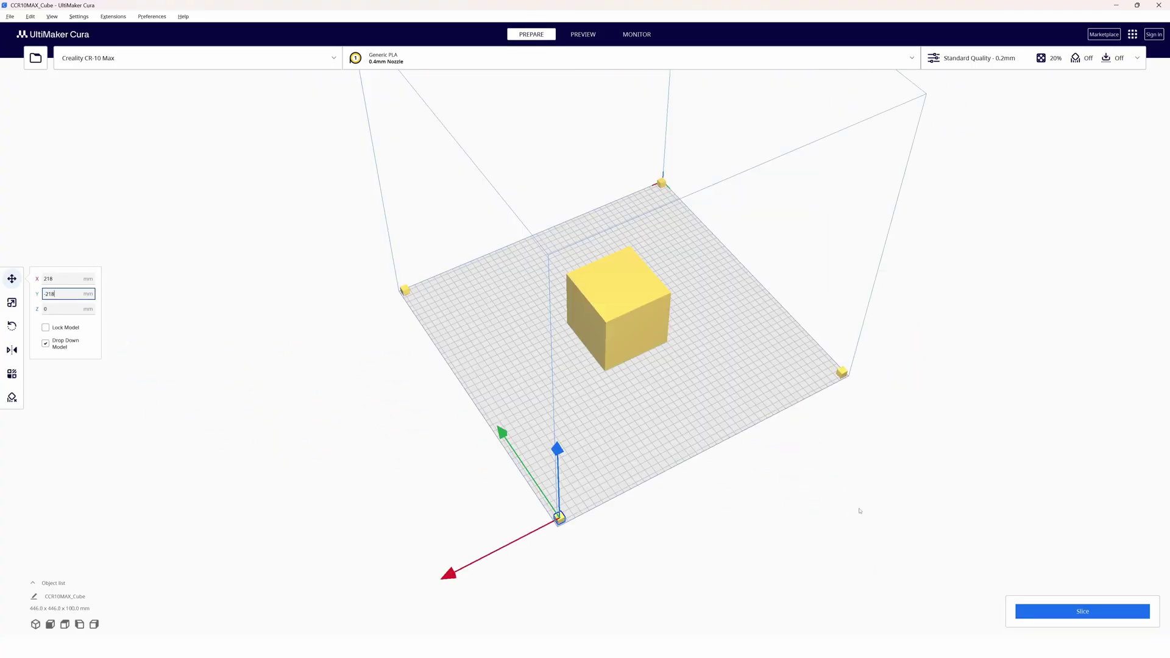
Deselect the cube and select the small cube at the corner of the build plate.
{"action": "left_click", "coordinate": [860, 511]}
{"action": "right_click_drag", "start_coordinate": [743, 524], "coordinate": [854, 515]}
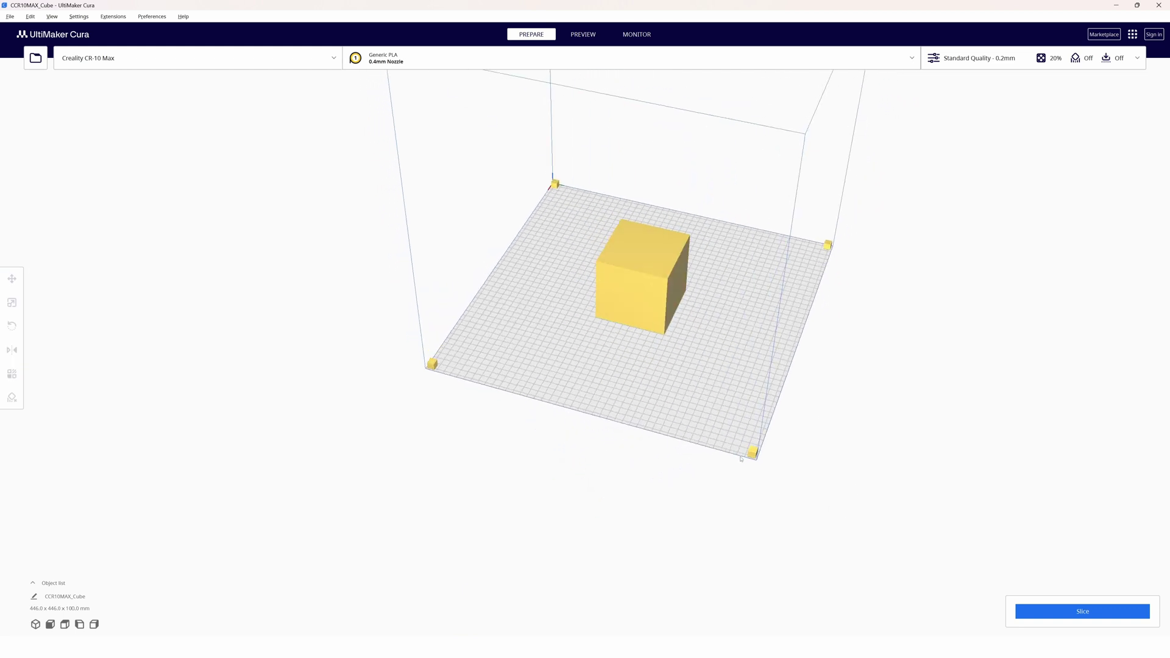
{"action": "left_click", "coordinate": [753, 452]}
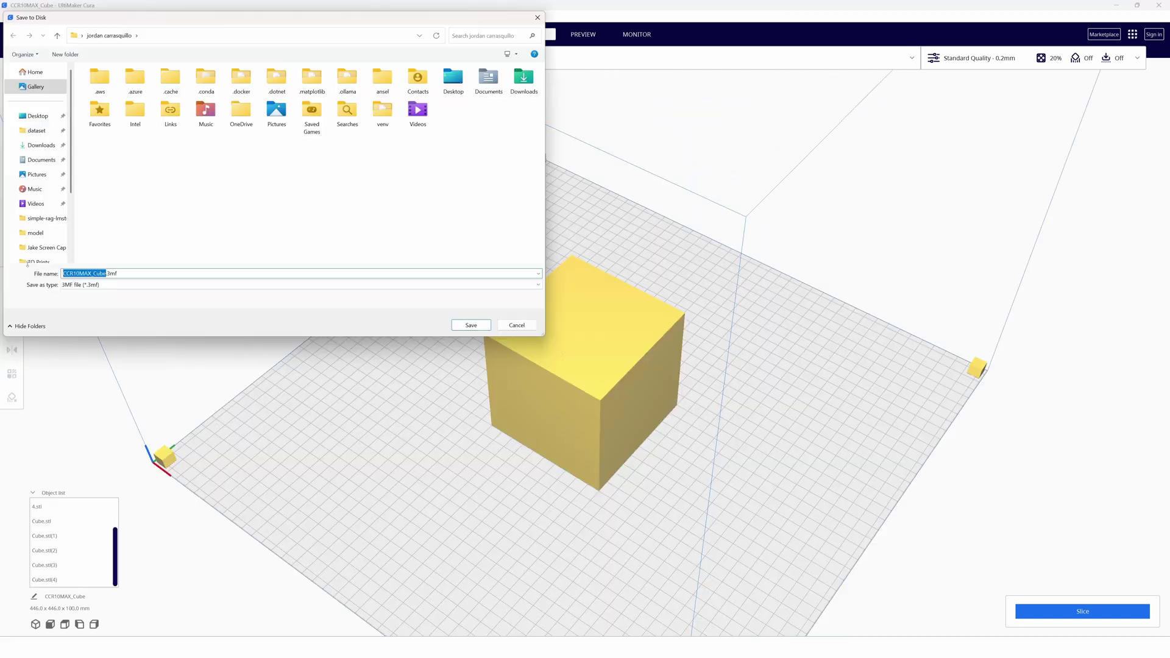
Name the project TimeLapse Cube and browse to the STLs folder on LaCie (D:).
{"action": "type", "text": "TimeLapse Cube.3mf"}
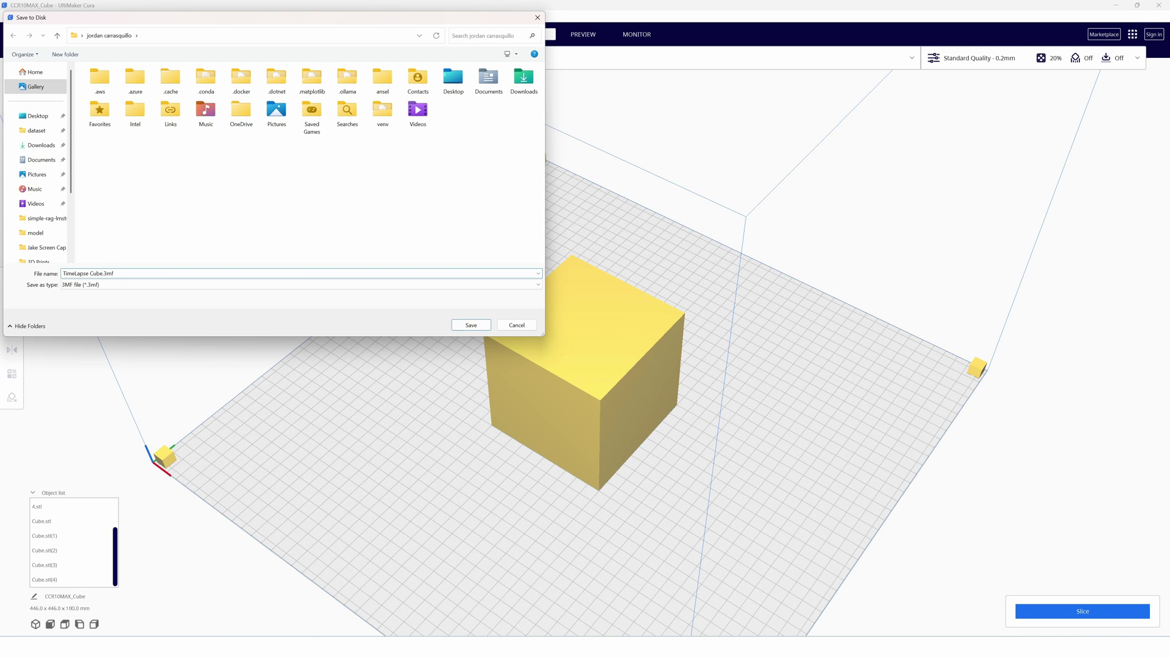
{"action": "scroll", "coordinate": [36, 182], "scroll_direction": "down", "scroll_amount": 3}
{"action": "left_click", "coordinate": [46, 172]}
{"action": "double_click", "coordinate": [105, 108]}
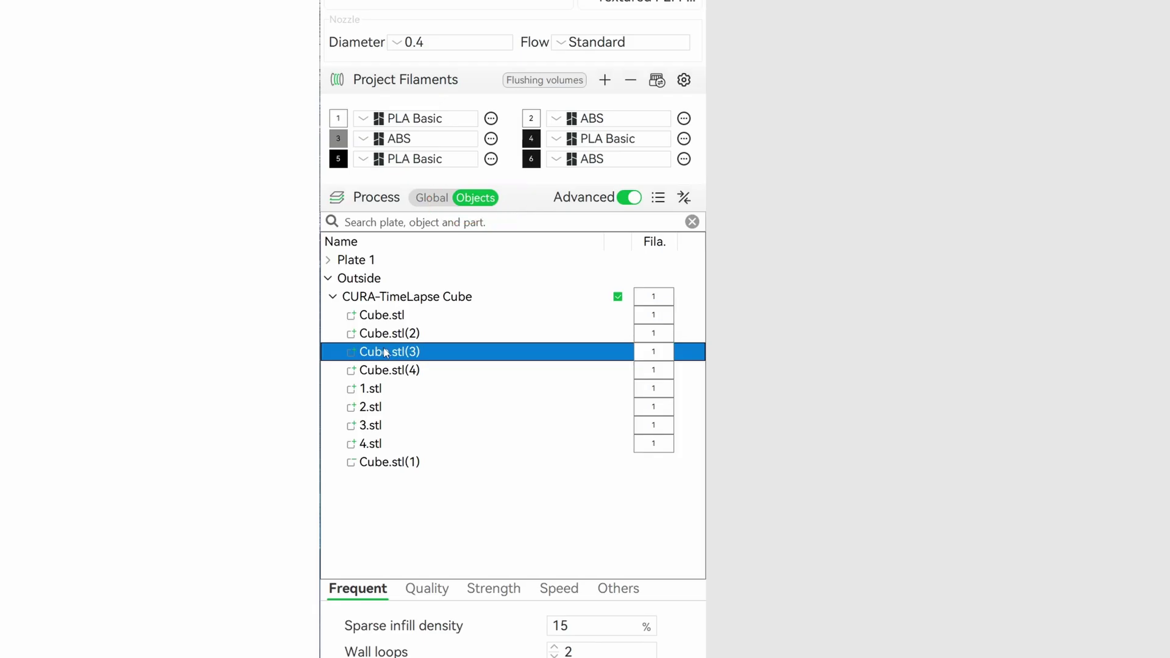
Change Cube.stl(3) to a Negative Part so its lettering is carved into the cube.
{"action": "right_click", "coordinate": [385, 352]}
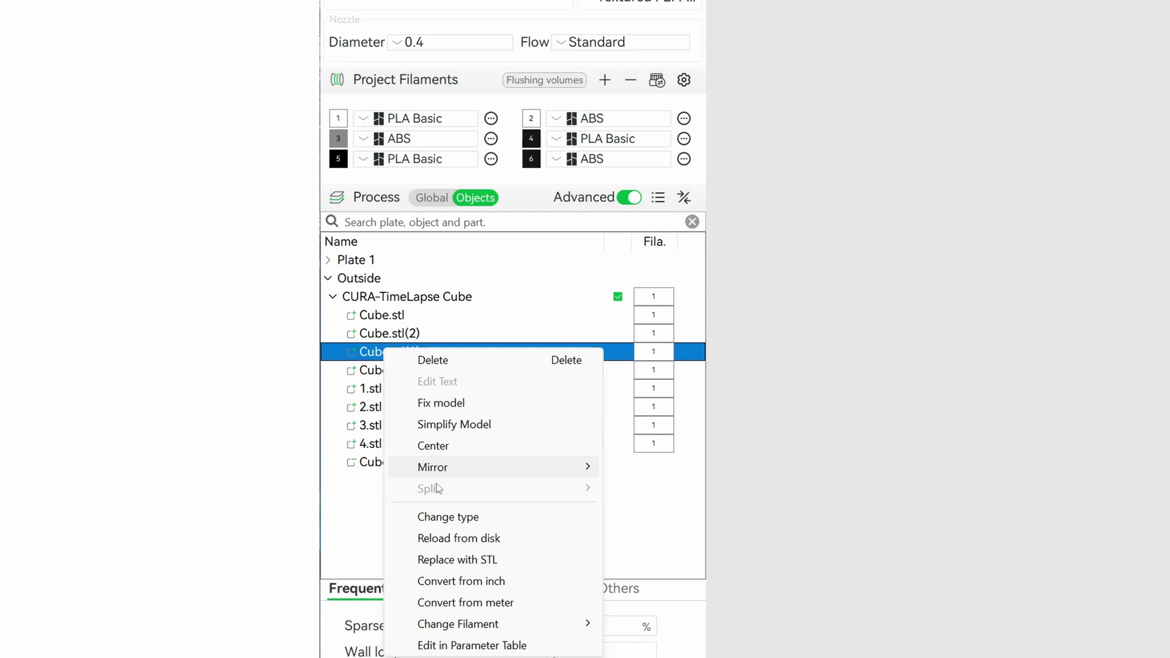
{"action": "left_click", "coordinate": [448, 517]}
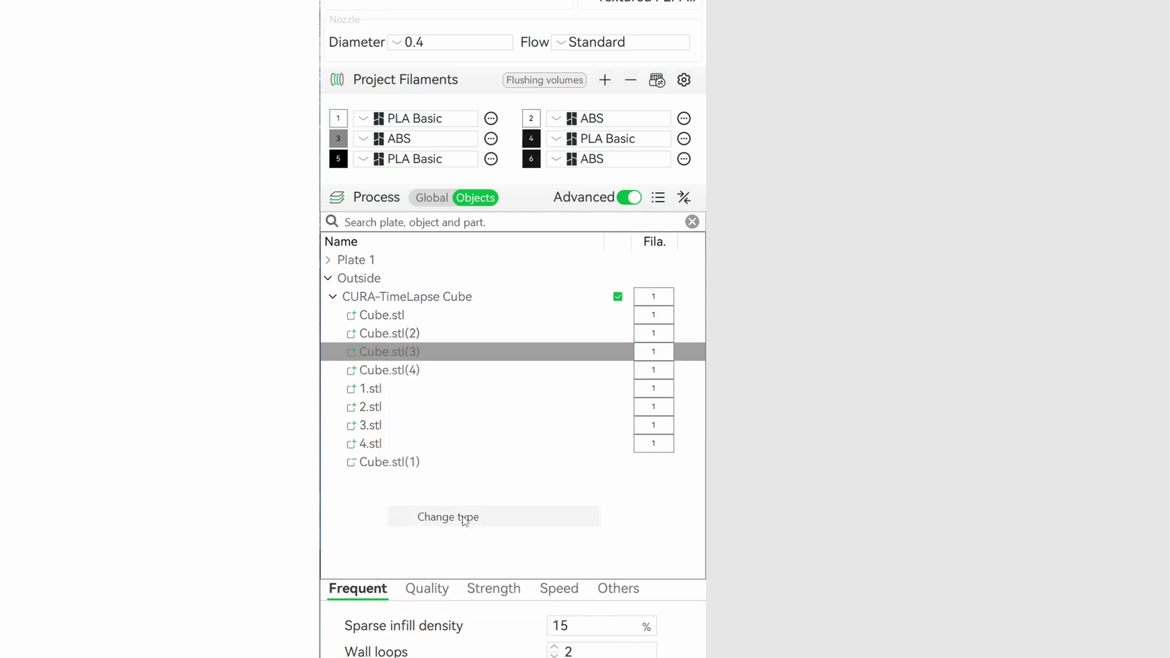
{"action": "left_click", "coordinate": [444, 322]}
{"action": "left_click", "coordinate": [402, 363]}
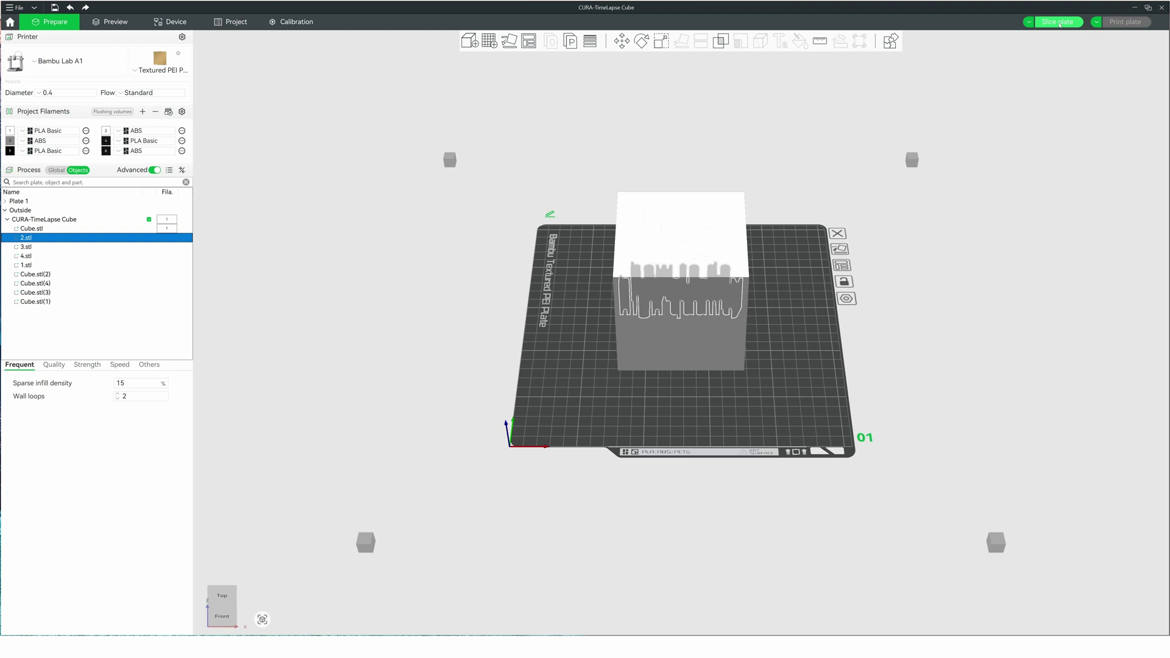
Slice the plate, then view layer 482 ('like this?') and the lower 'how to do high quality' layers.
{"action": "left_click", "coordinate": [1059, 23]}
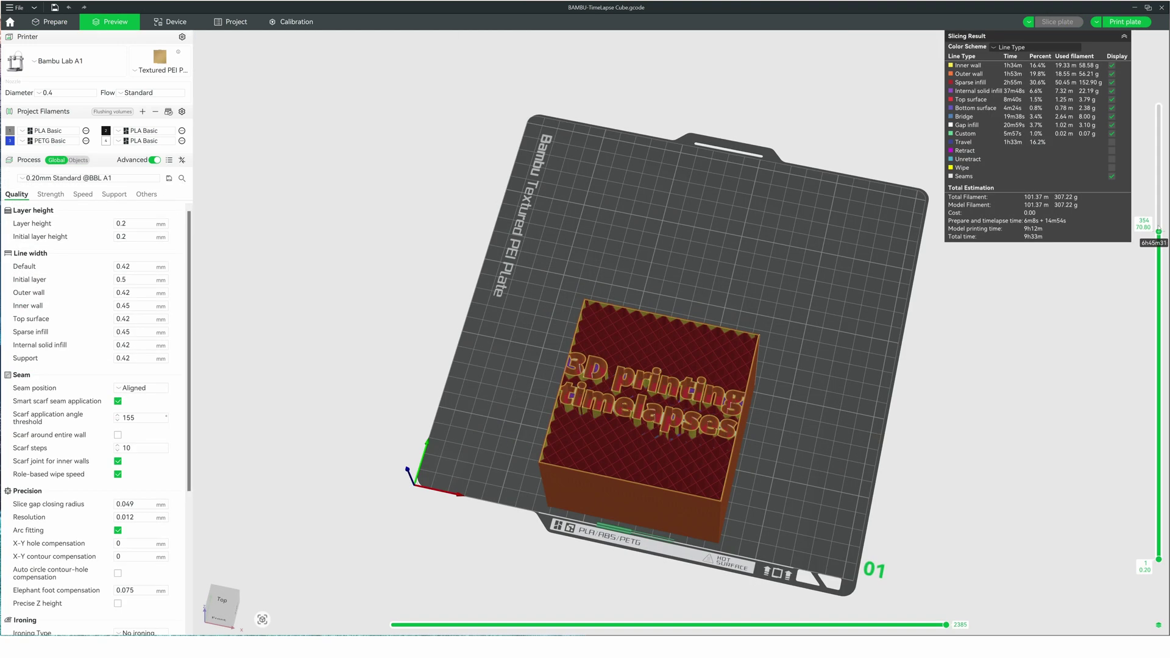
{"action": "left_click_drag", "start_coordinate": [1159, 231], "coordinate": [1158, 123]}
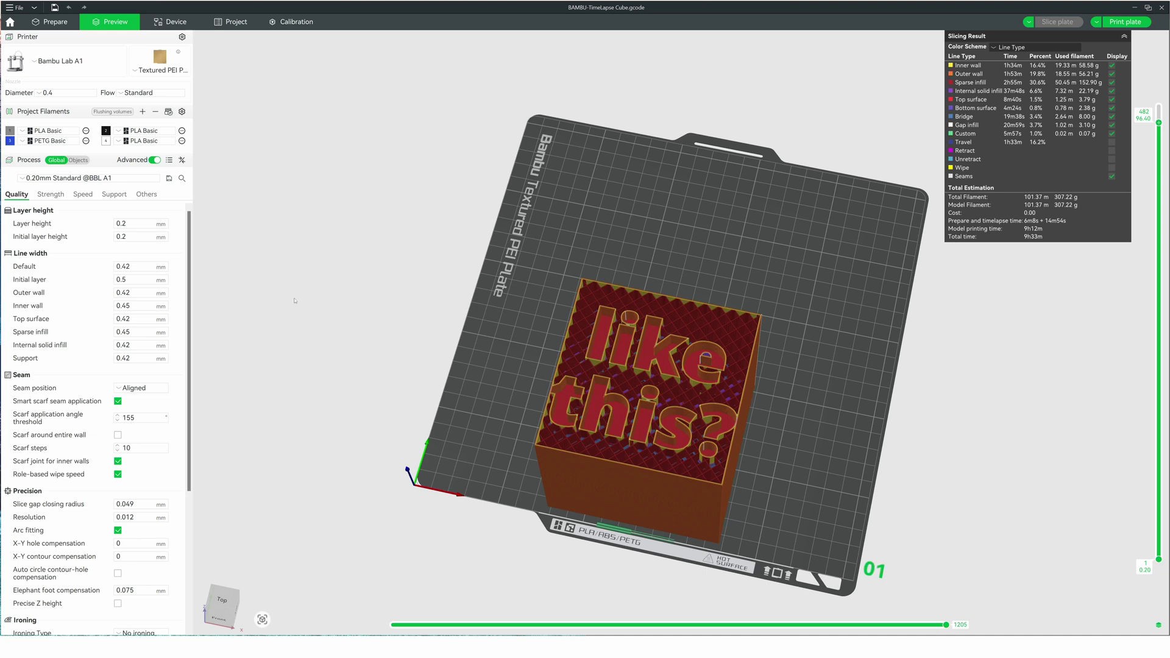
{"action": "left_click_drag", "start_coordinate": [1158, 122], "coordinate": [1159, 412]}
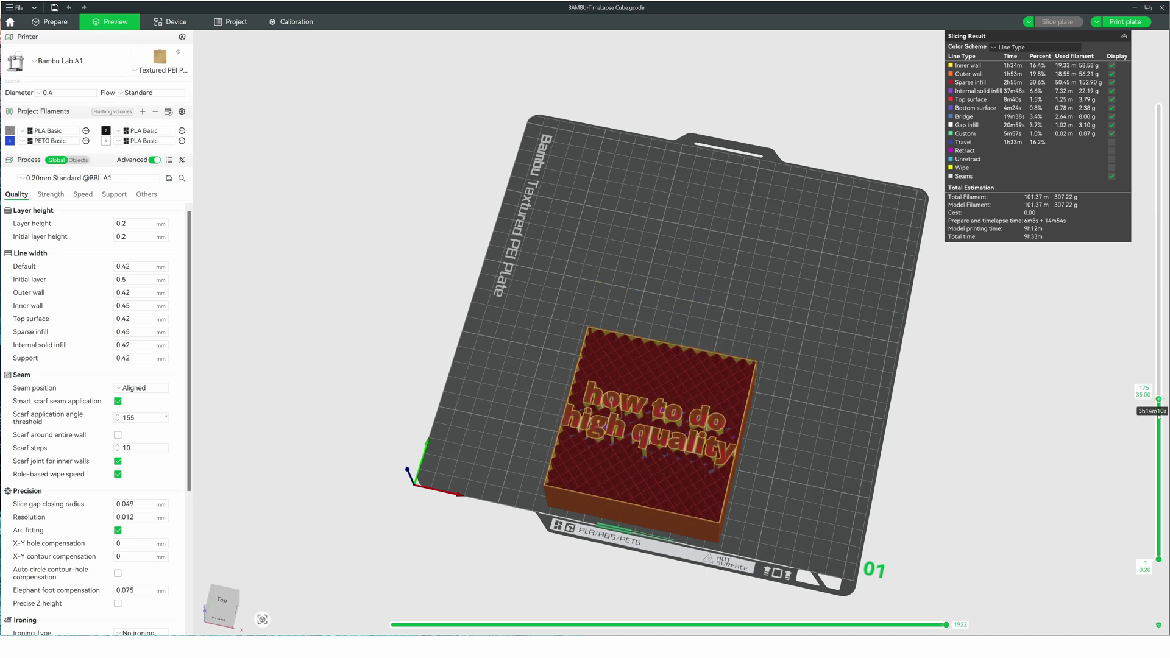